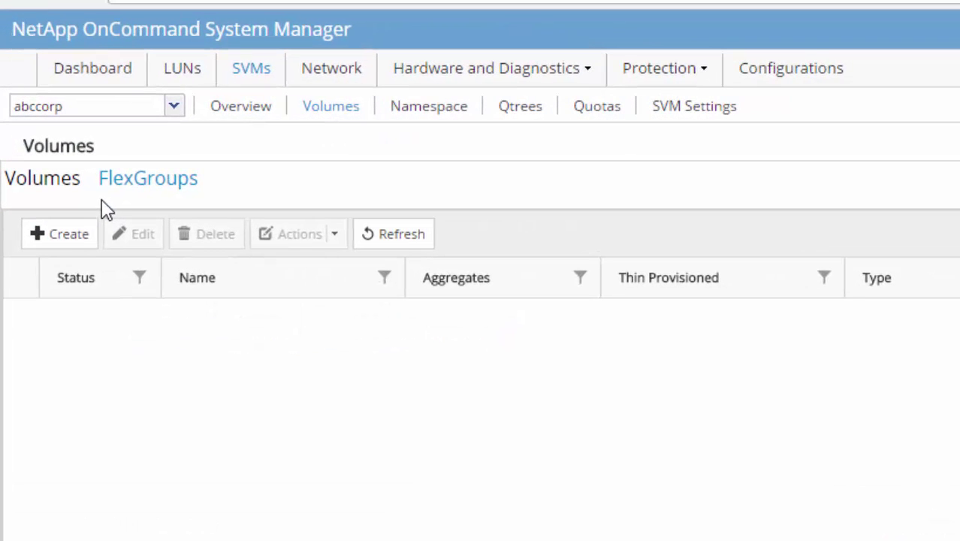
Start a new FlexGroup named customapp with a size of 10 TB
left_click(78, 242)
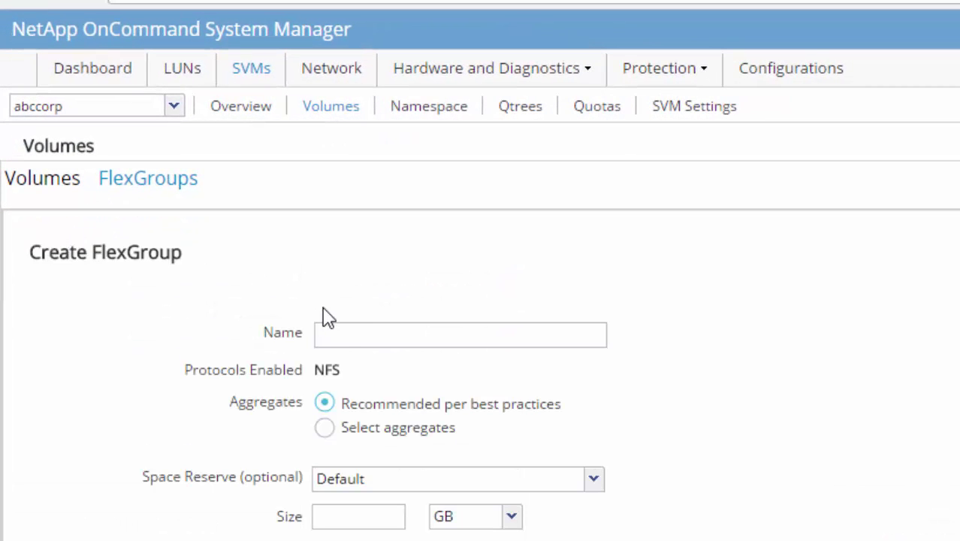
left_click(345, 333)
type("cus")
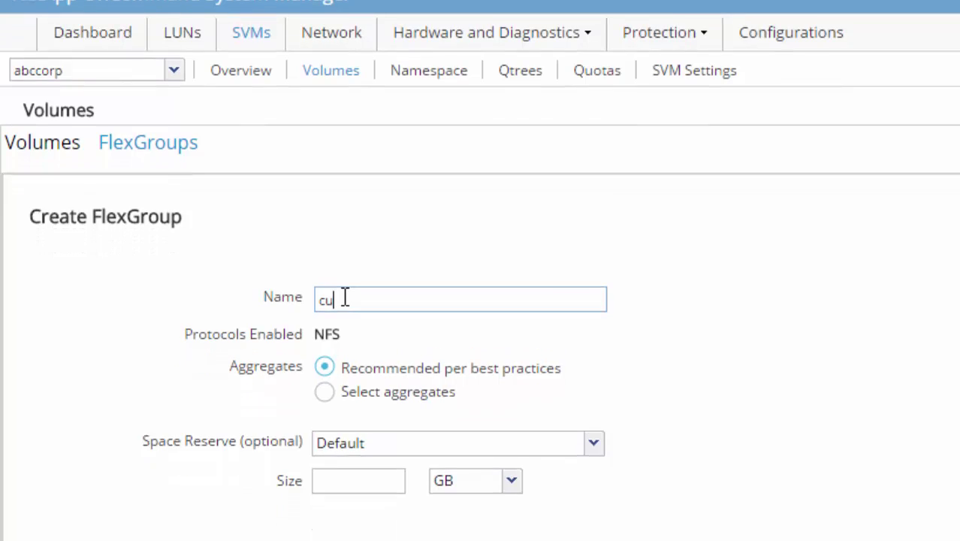
type("tomapp")
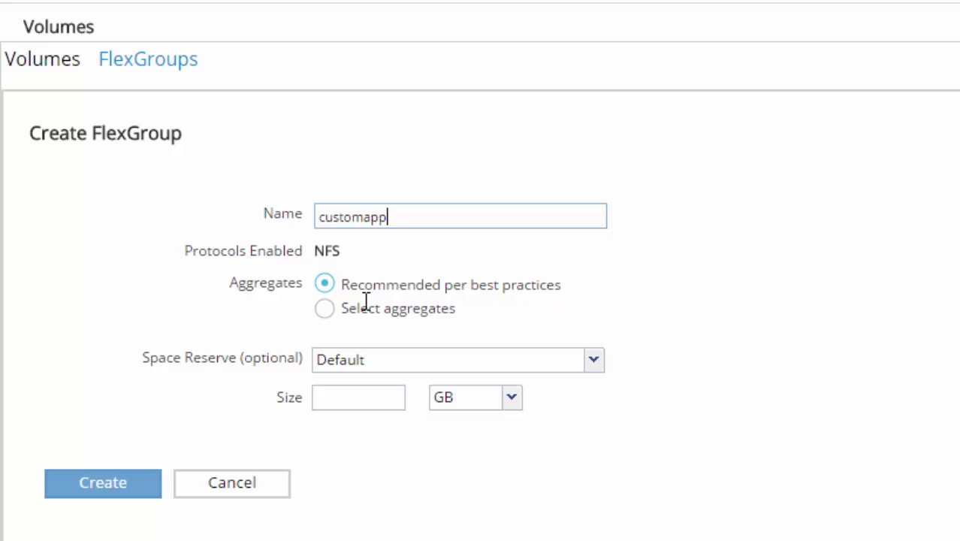
left_click(372, 397)
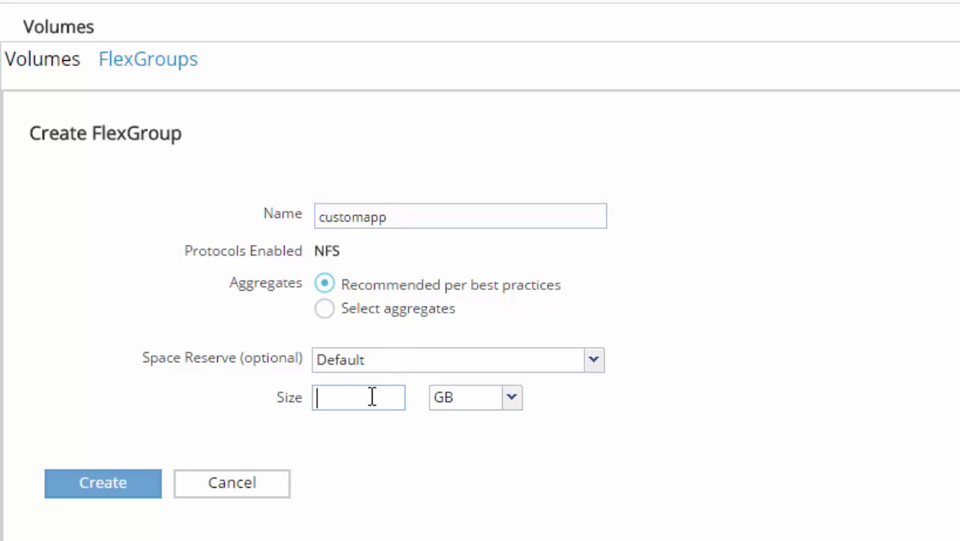
type("10")
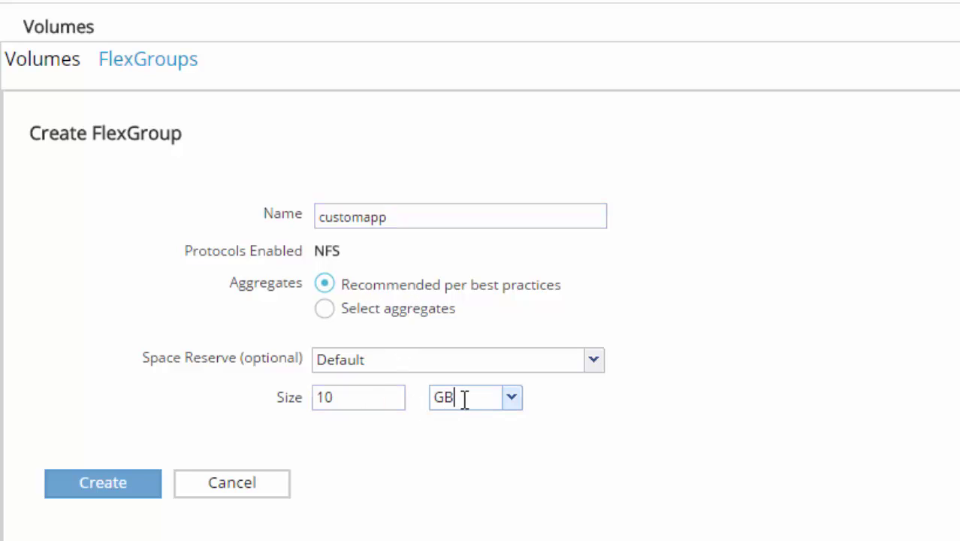
left_click(511, 398)
left_click(480, 471)
Create the customapp FlexGroup, close the summary and expand its row's overview
left_click(112, 483)
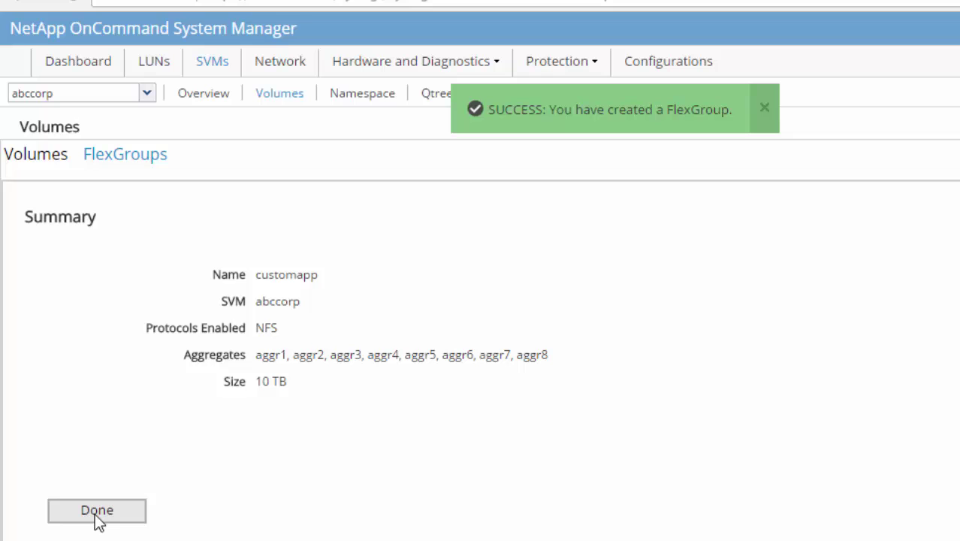
left_click(97, 515)
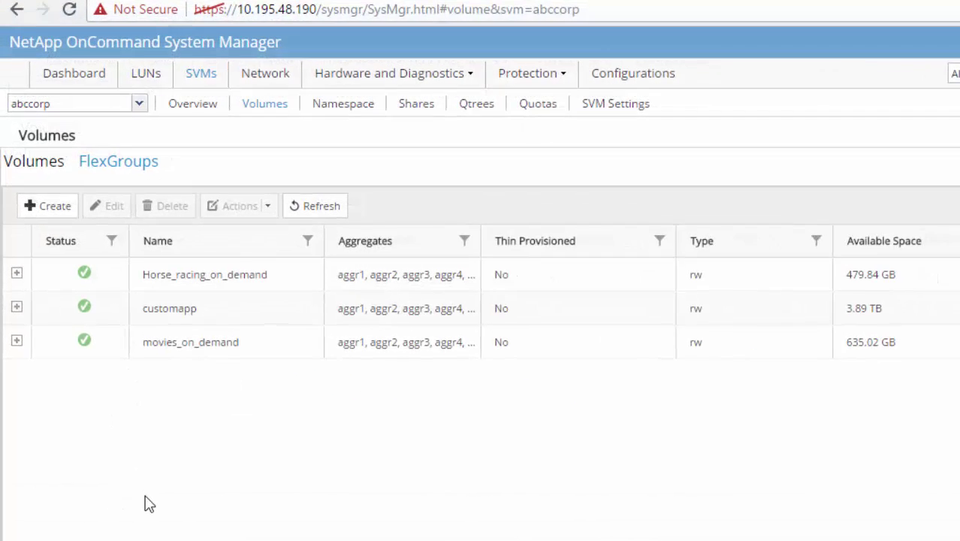
left_click(17, 306)
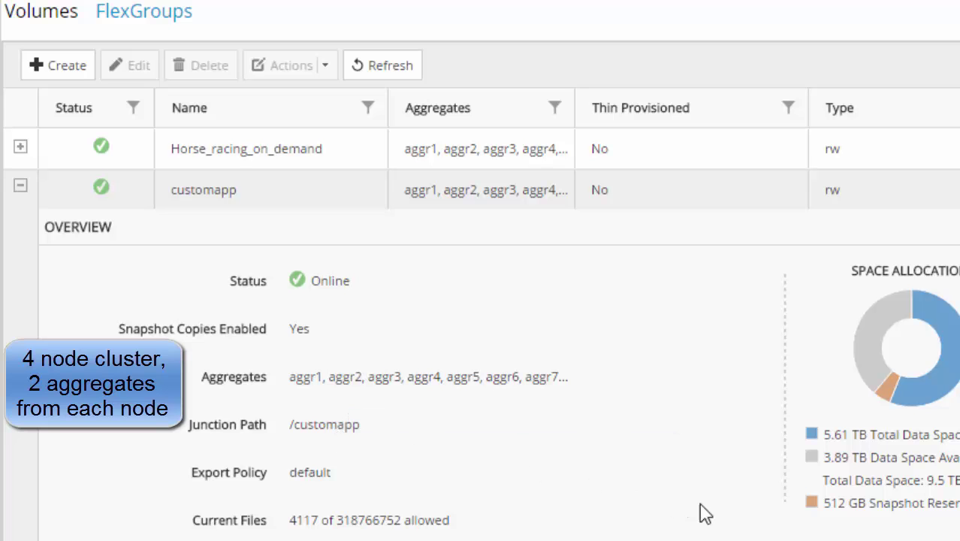
mouse_move(909, 405)
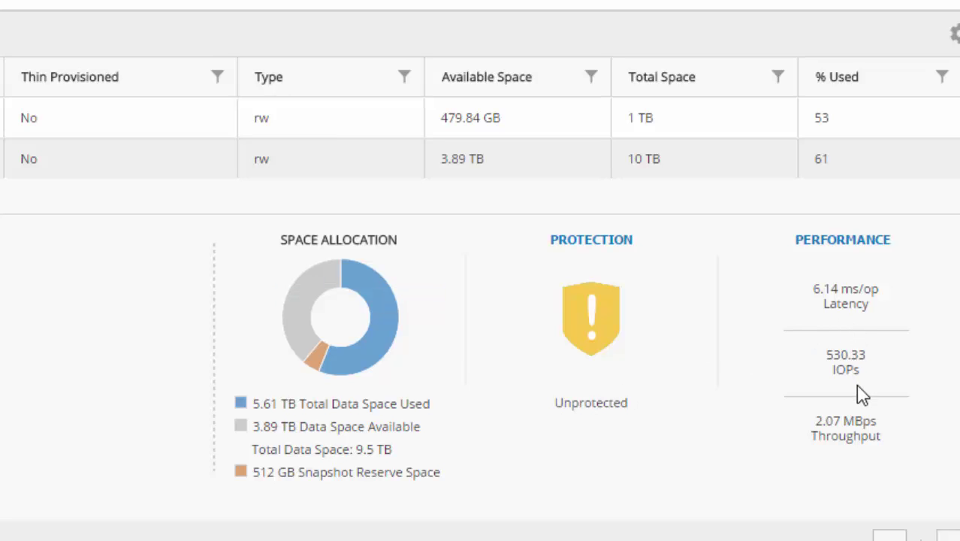
Open customapp's full details page and view its Snapshot Copies and Performance tabs
scroll(949, 481, "down", 1)
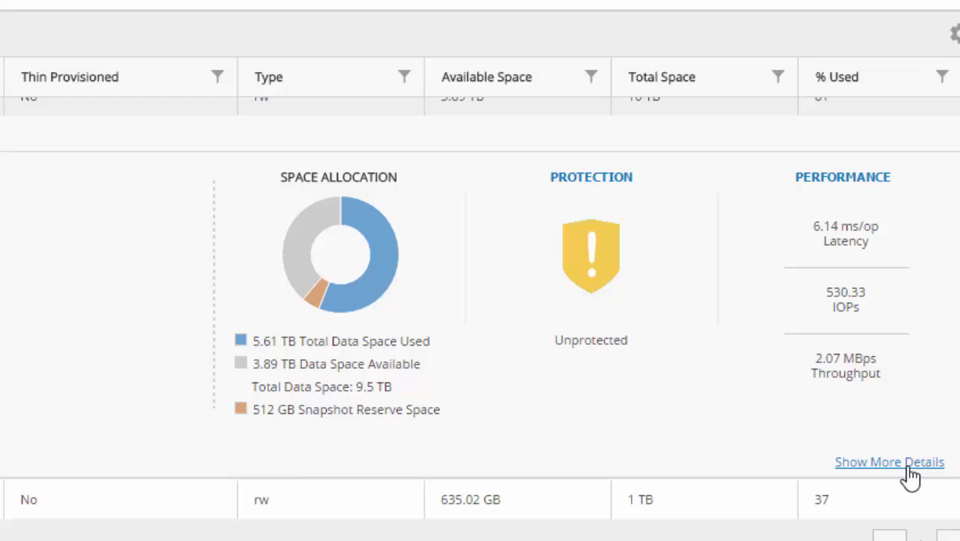
left_click(911, 474)
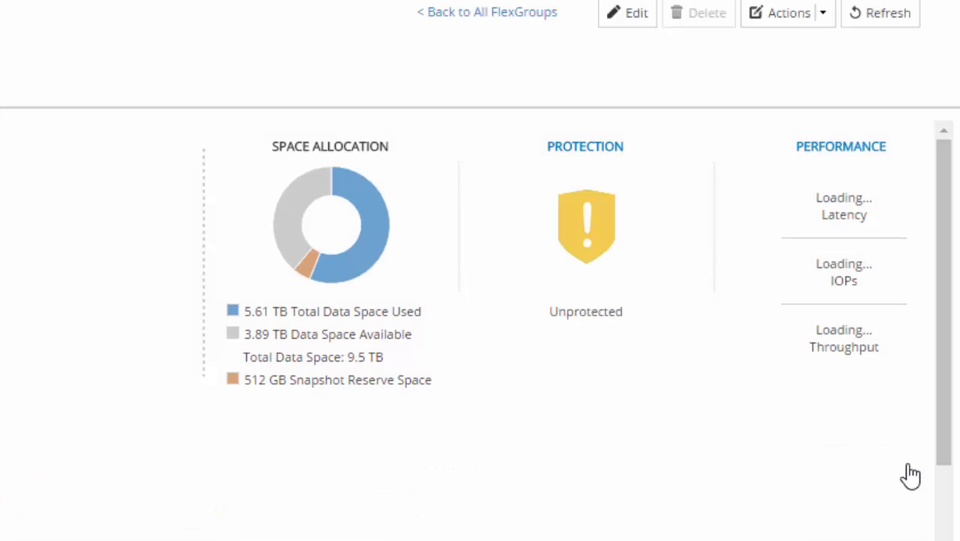
left_click(197, 124)
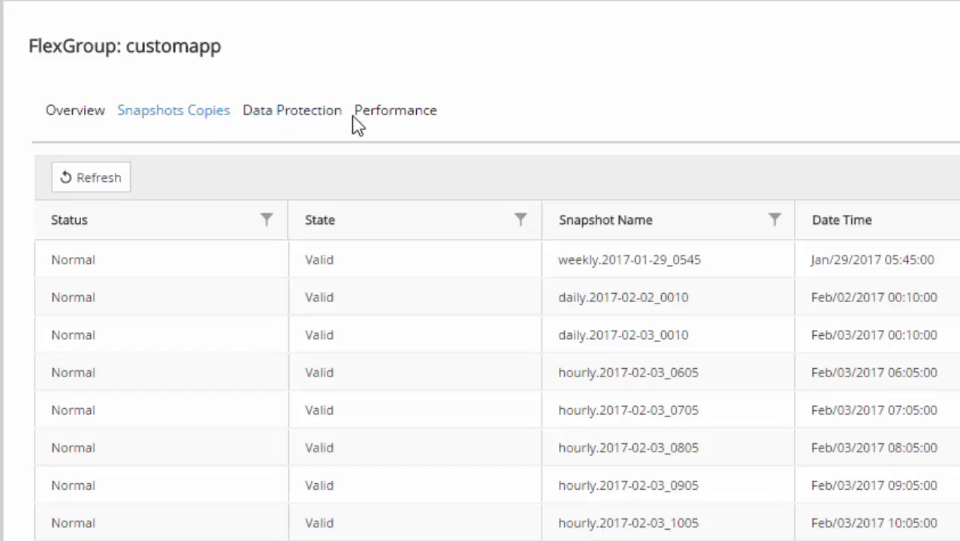
left_click(386, 120)
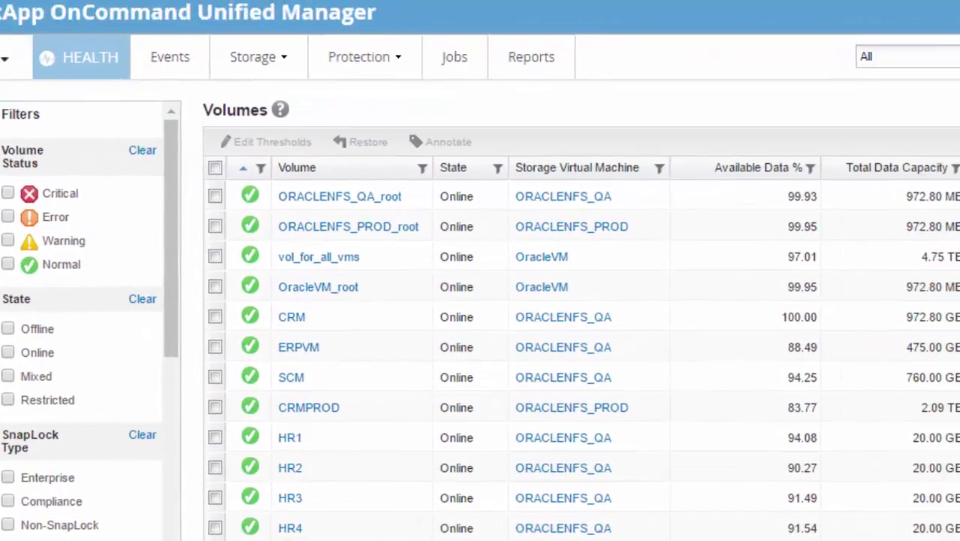
Filter the Volumes list by Style so only the three FlexGroup volumes remain
left_click(937, 136)
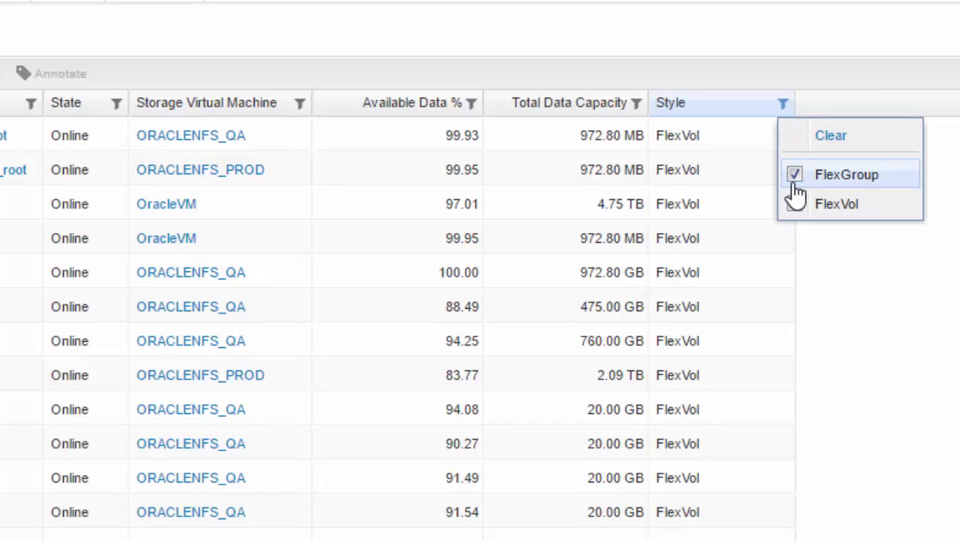
left_click(804, 209)
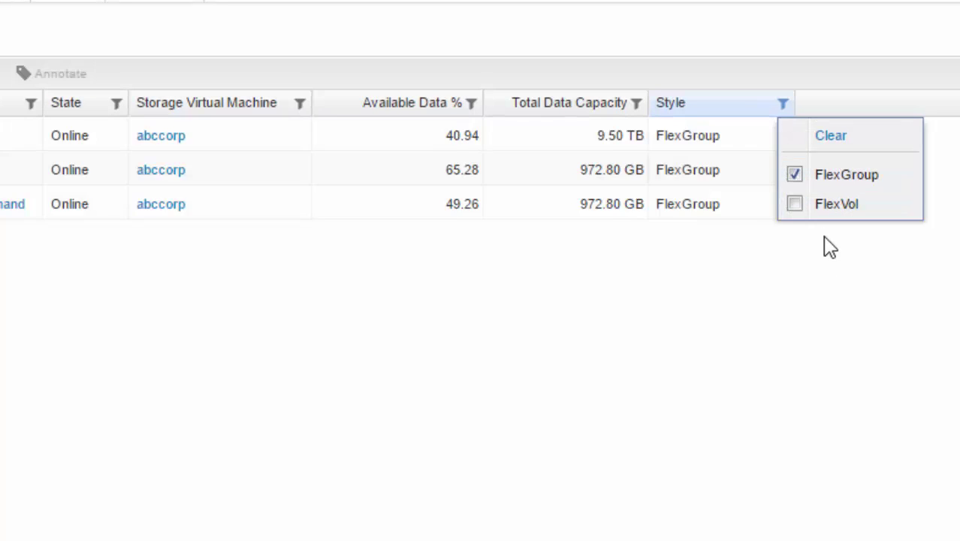
mouse_move(130, 155)
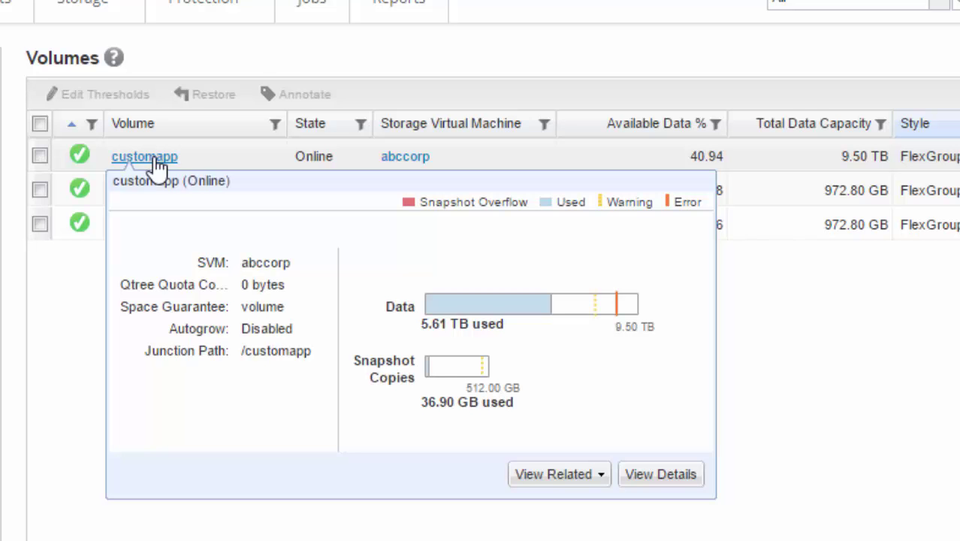
Review customapp's Efficiency, Configuration and Capacity tabs, then start a new alert from Actions
left_click(145, 157)
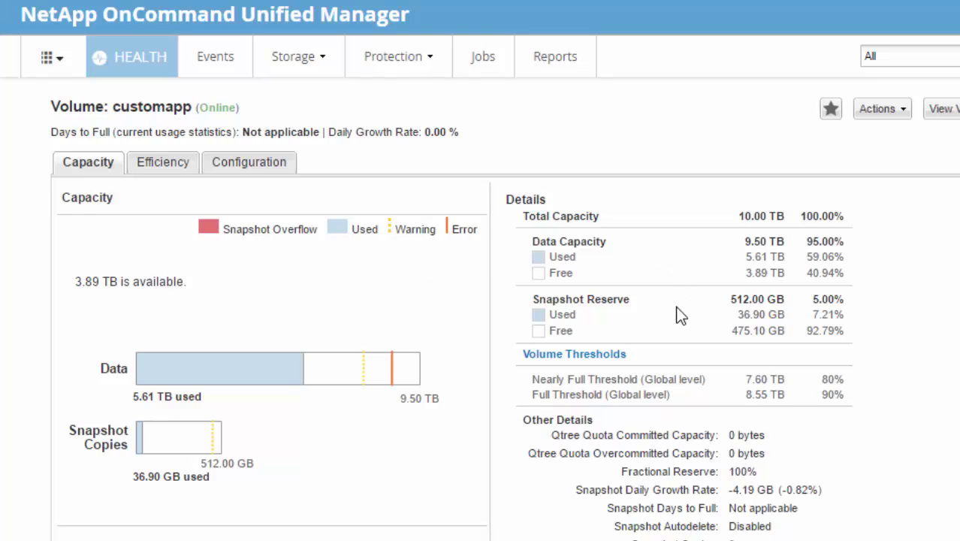
left_click(161, 171)
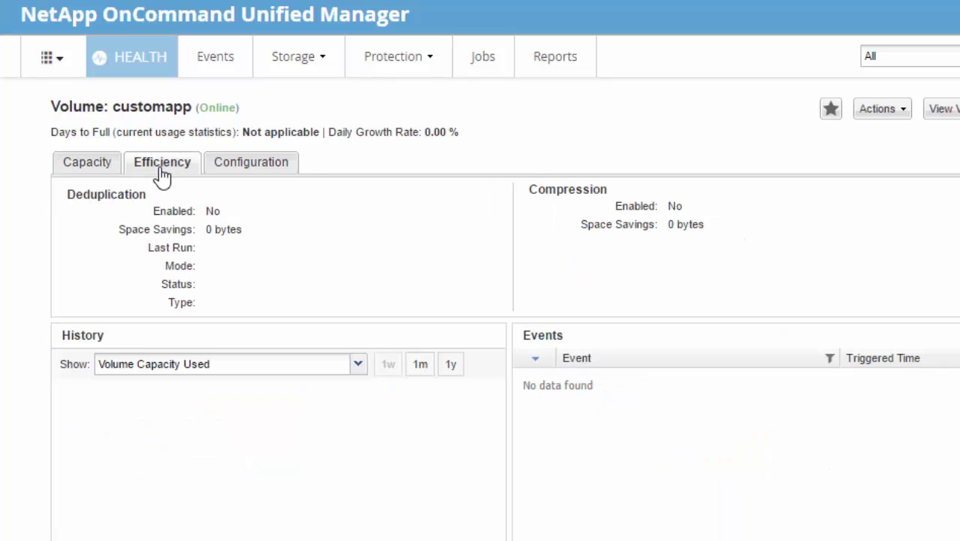
left_click(270, 172)
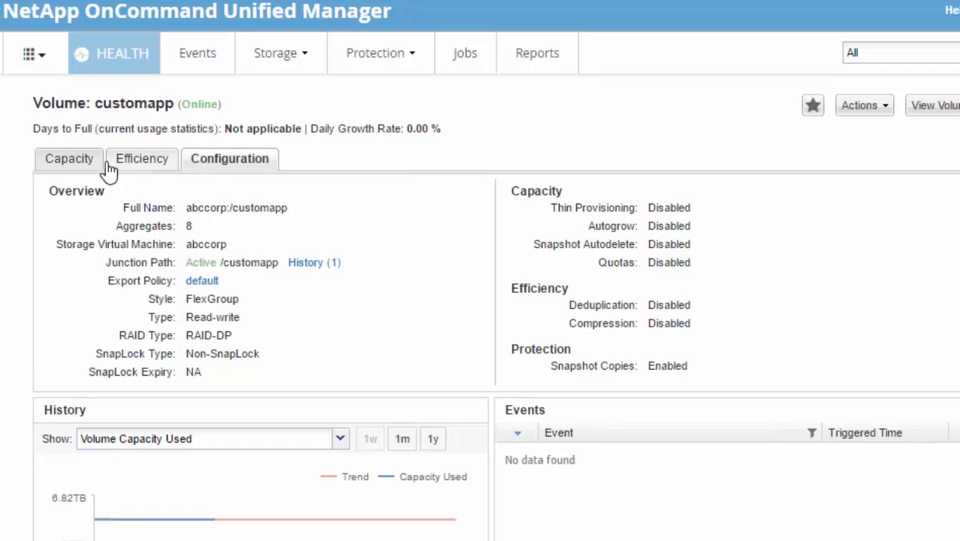
left_click(79, 166)
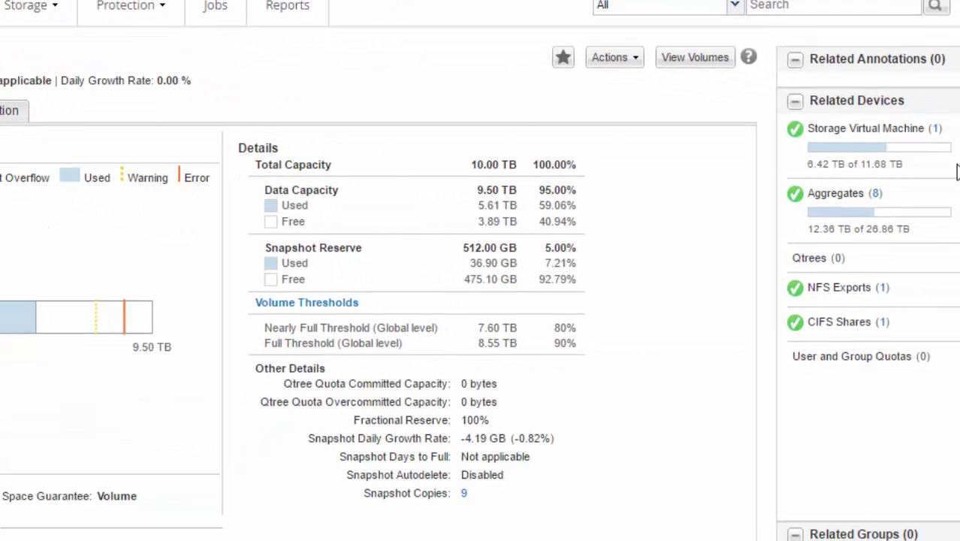
left_click(635, 58)
left_click(633, 81)
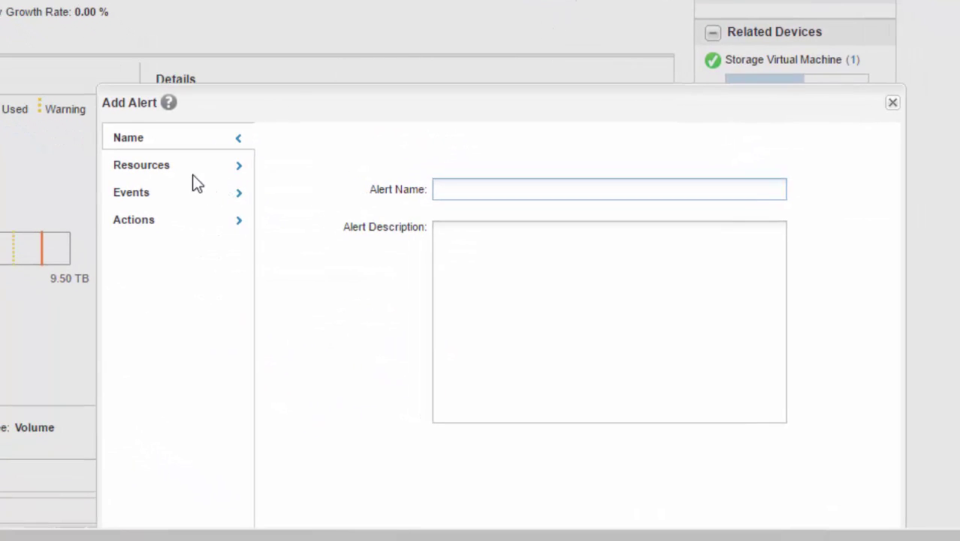
Name the new alert FlexGroup, keeping it scoped to abccorp:/customapp
left_click(438, 189)
type("FlexGroup")
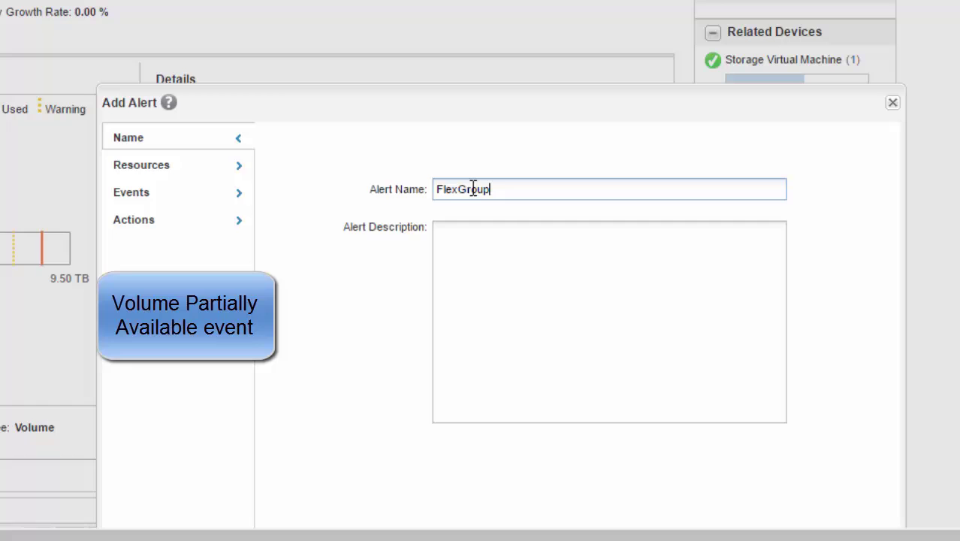
left_click(476, 248)
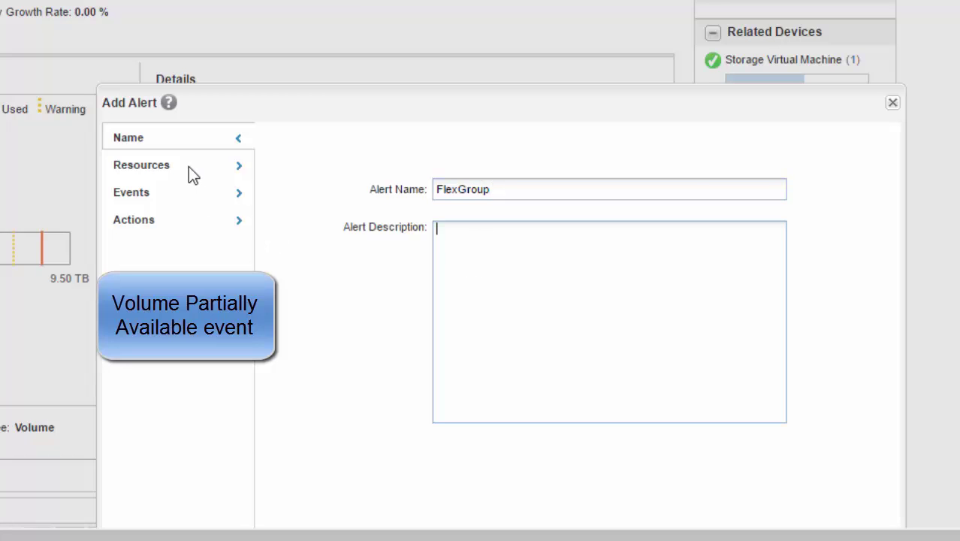
left_click(168, 173)
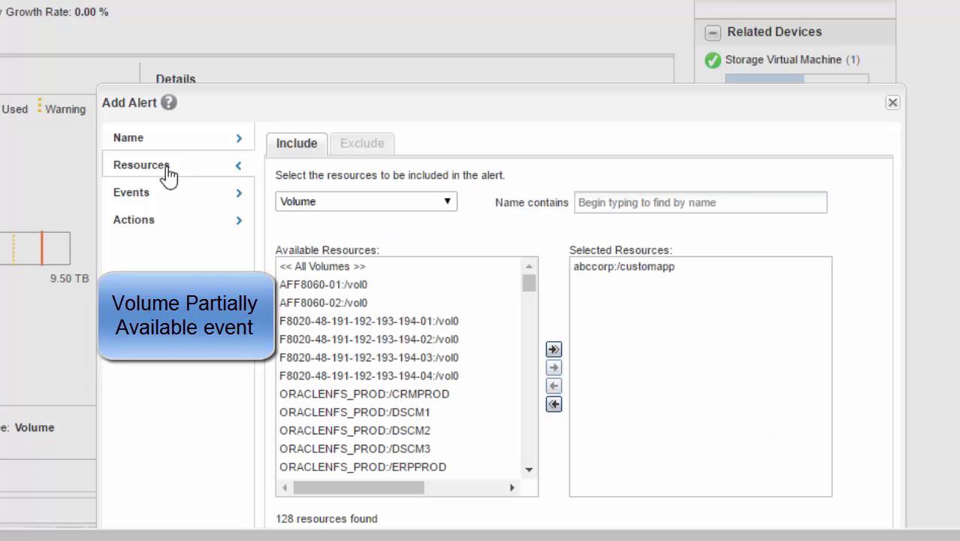
Add the Error-severity event Volume Partially Available to the alert's triggering events
left_click(144, 193)
left_click(315, 384)
left_click(554, 399)
left_click(492, 179)
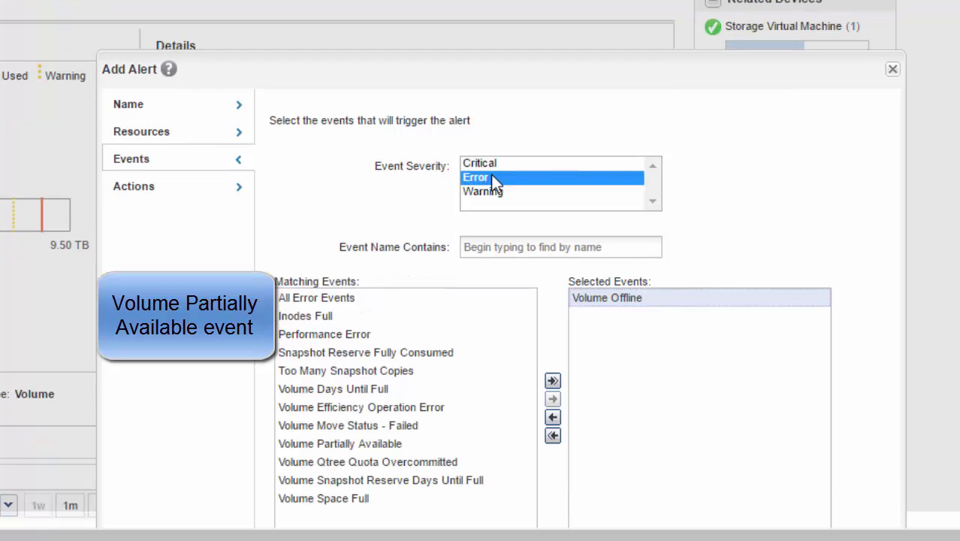
left_click(394, 445)
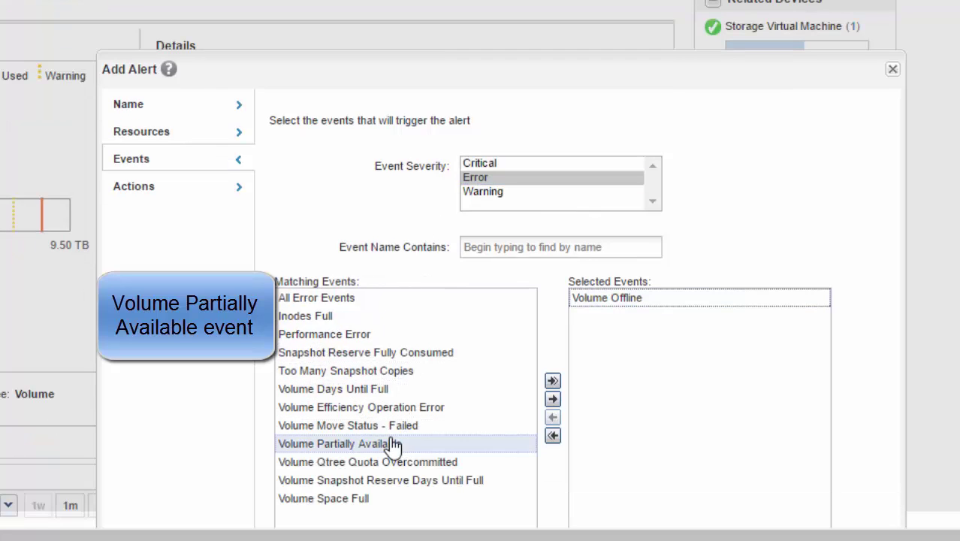
left_click(553, 400)
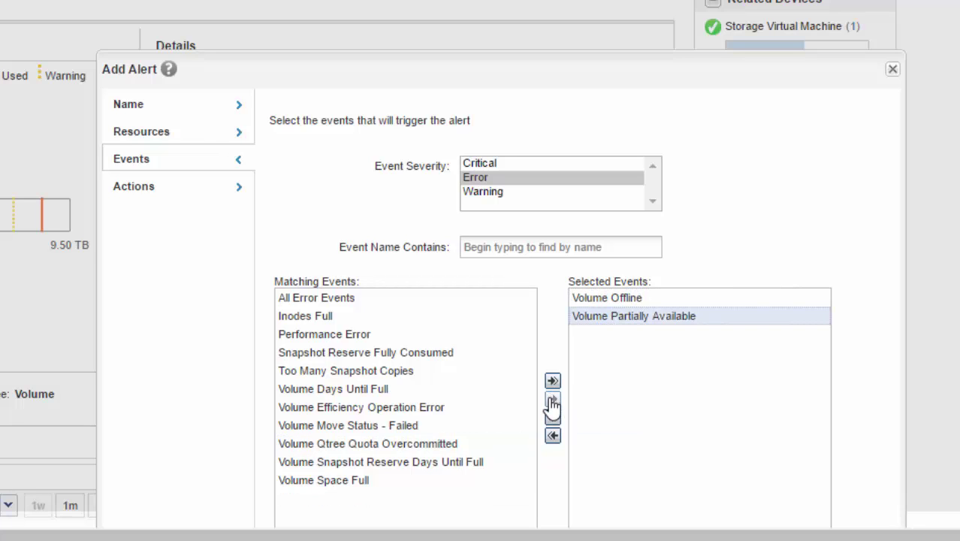
Add admin as a user to notify and save the FlexGroup alert
scroll(553, 405, "down", 3)
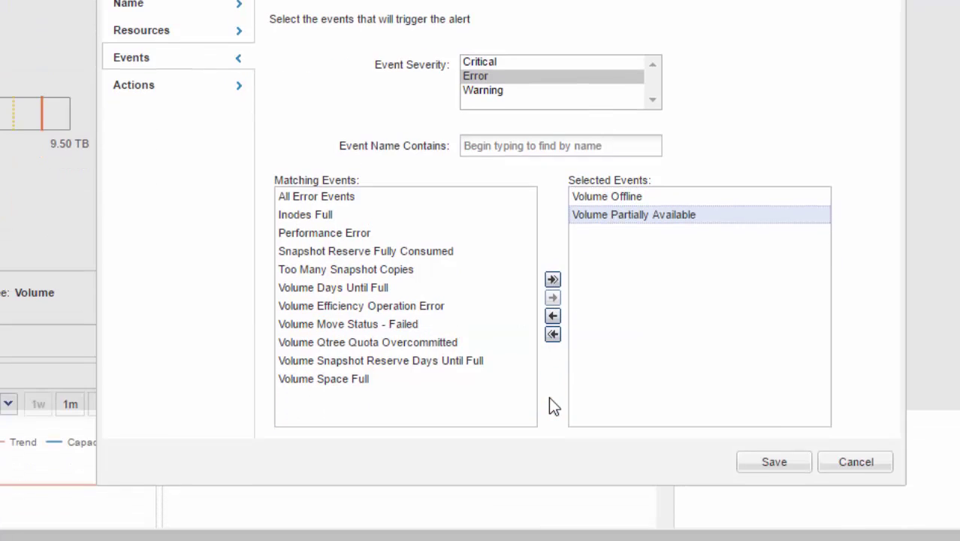
left_click(138, 88)
left_click(490, 57)
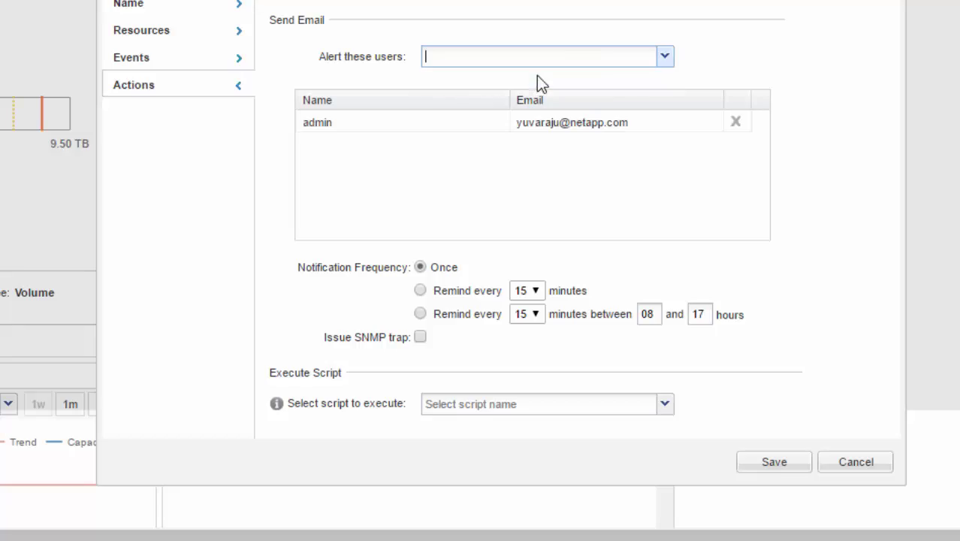
left_click(769, 467)
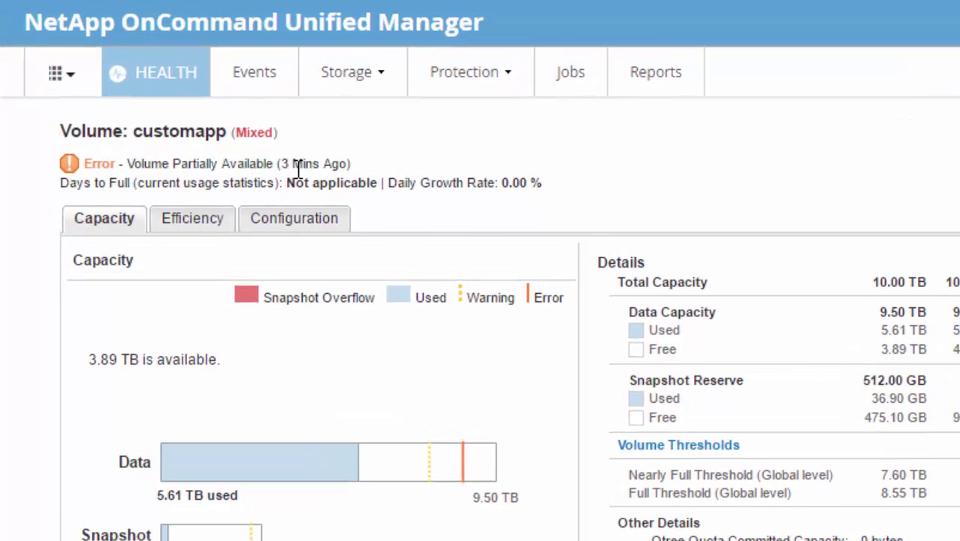
Open the Volume Partially Available event from customapp's Events panel
scroll(699, 481, "down", 5)
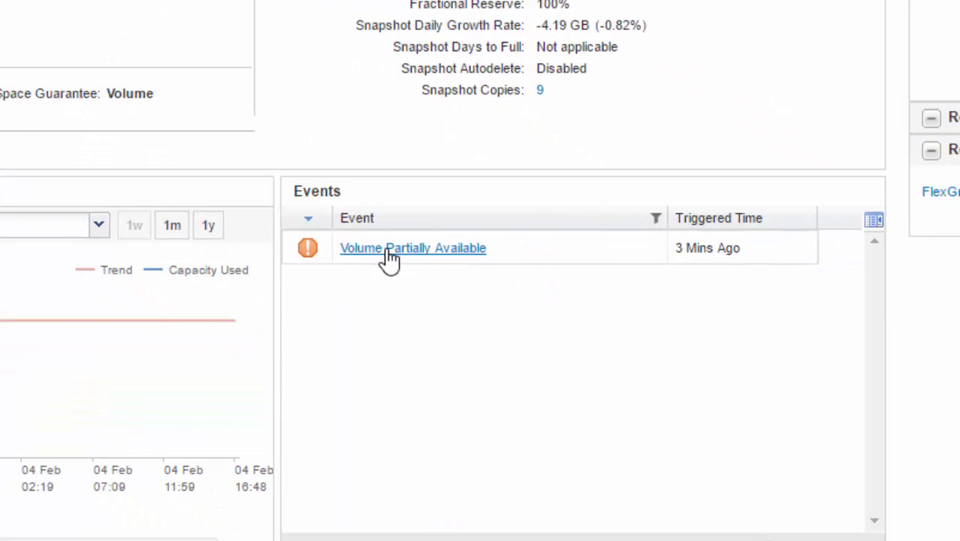
left_click(390, 249)
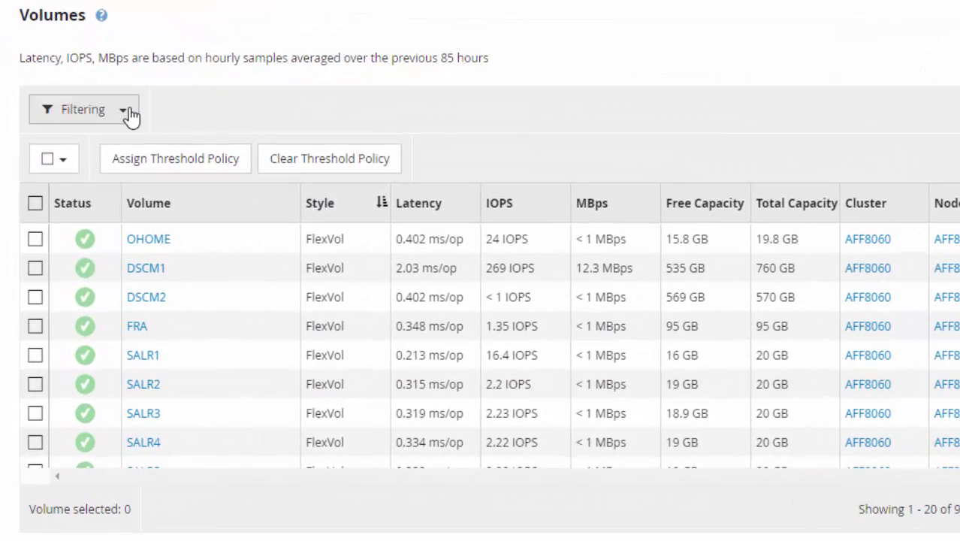
Filter the volume list with the condition Style is FlexGroup
left_click(88, 196)
left_click(230, 172)
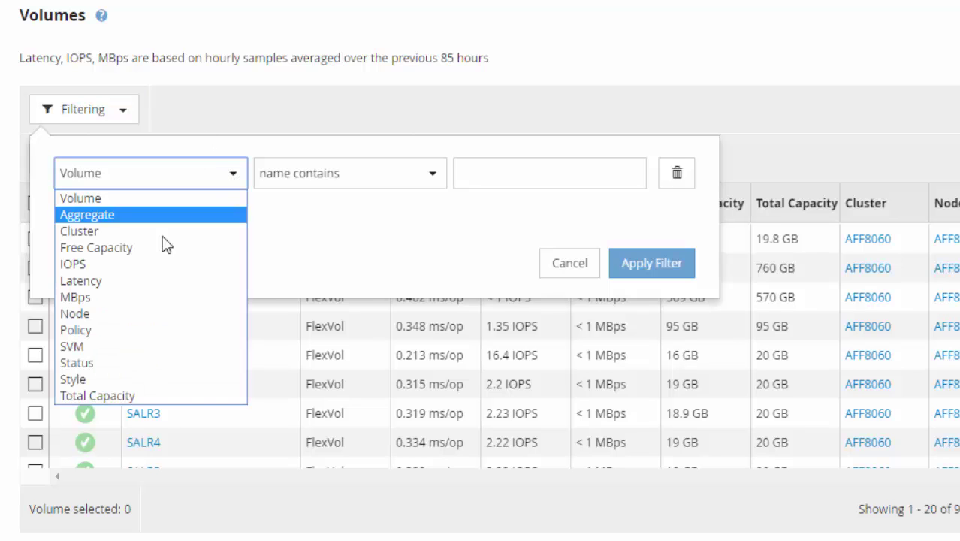
left_click(114, 379)
left_click(552, 181)
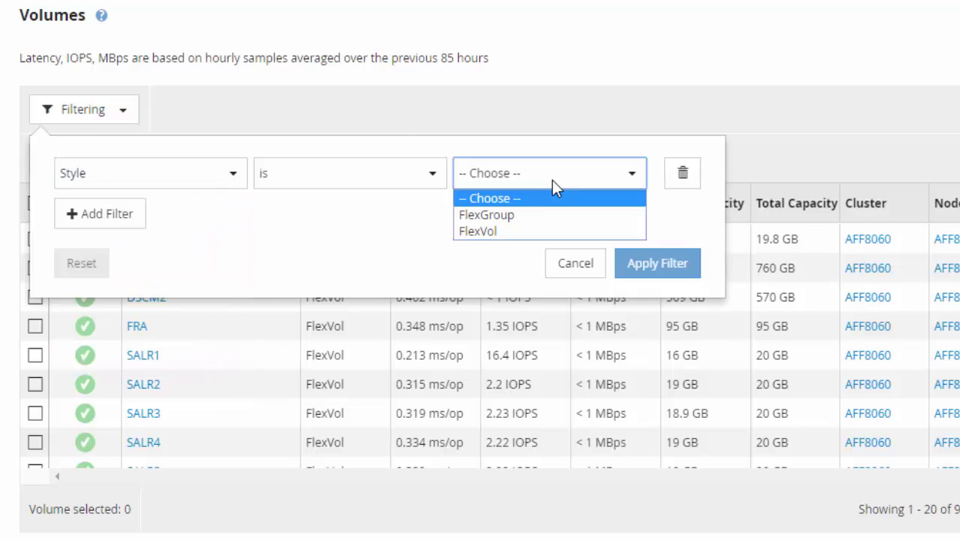
left_click(536, 216)
left_click(656, 264)
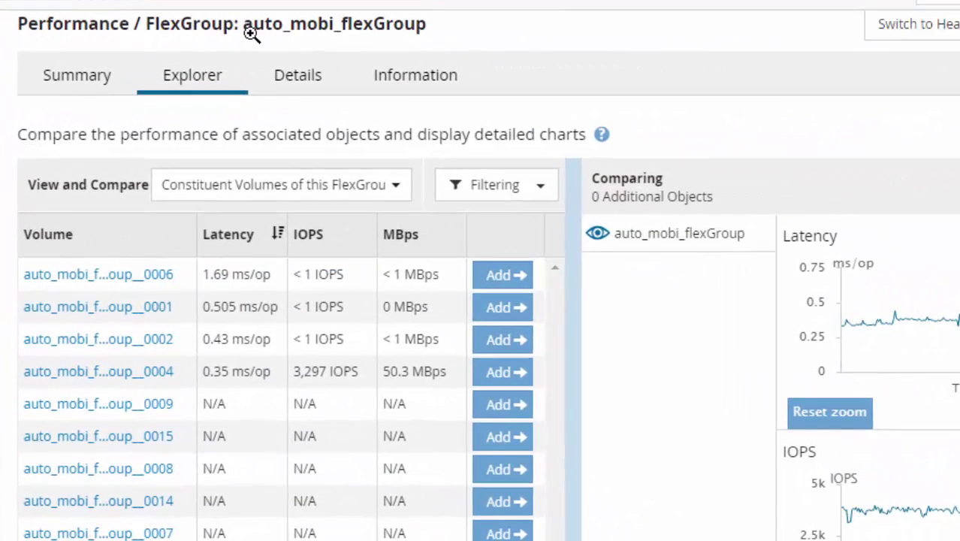
Keep comparing against constituent volumes and add auto_mobi_flexGroup__0004 to the charts
double_click(429, 30)
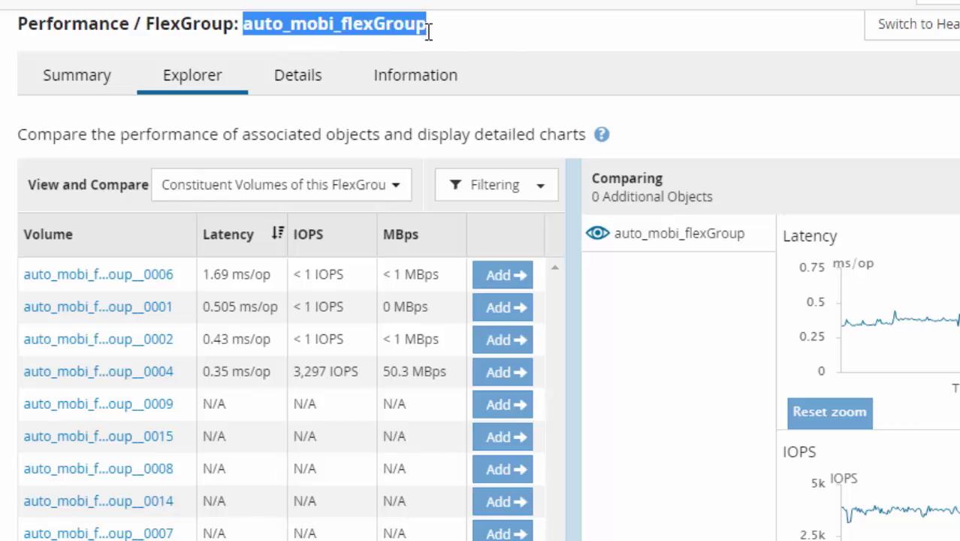
left_click(396, 185)
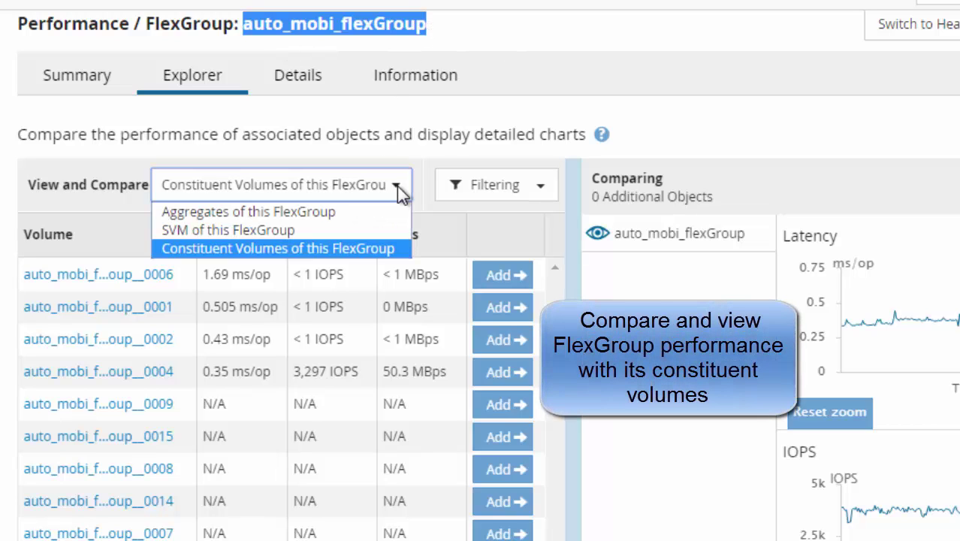
left_click(385, 249)
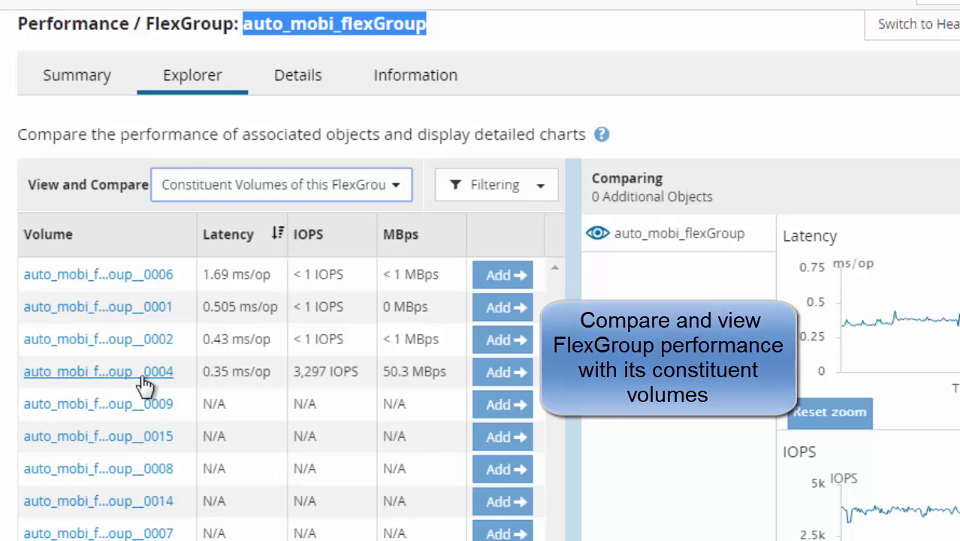
left_click(503, 376)
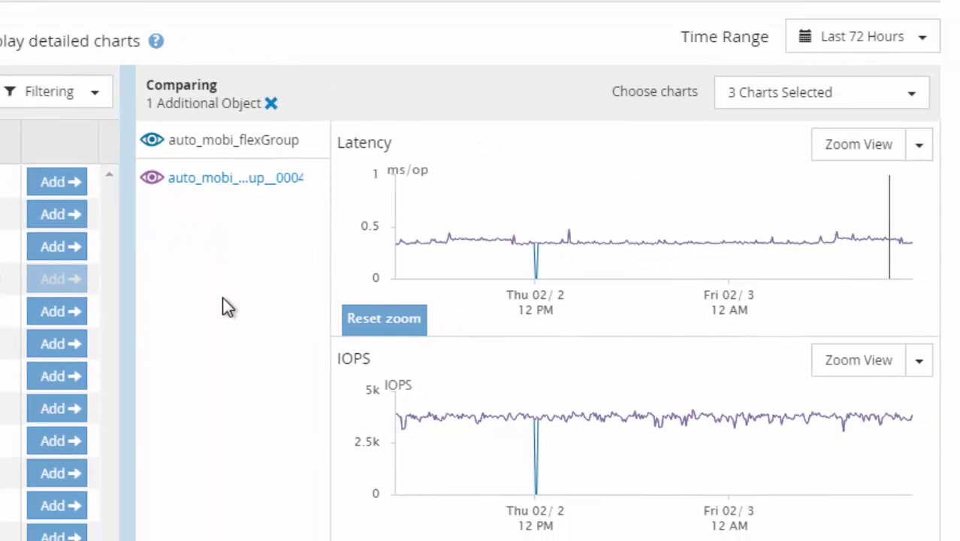
scroll(222, 297, "down", 1)
Collapse the volume list and scroll through the Latency, IOPS and MBps comparison charts
left_click(132, 450)
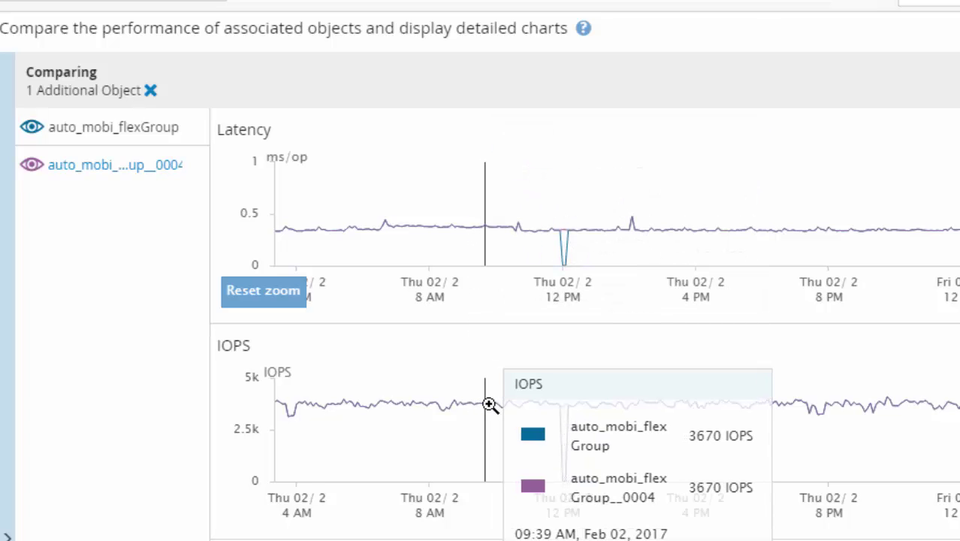
scroll(505, 403, "down", 4)
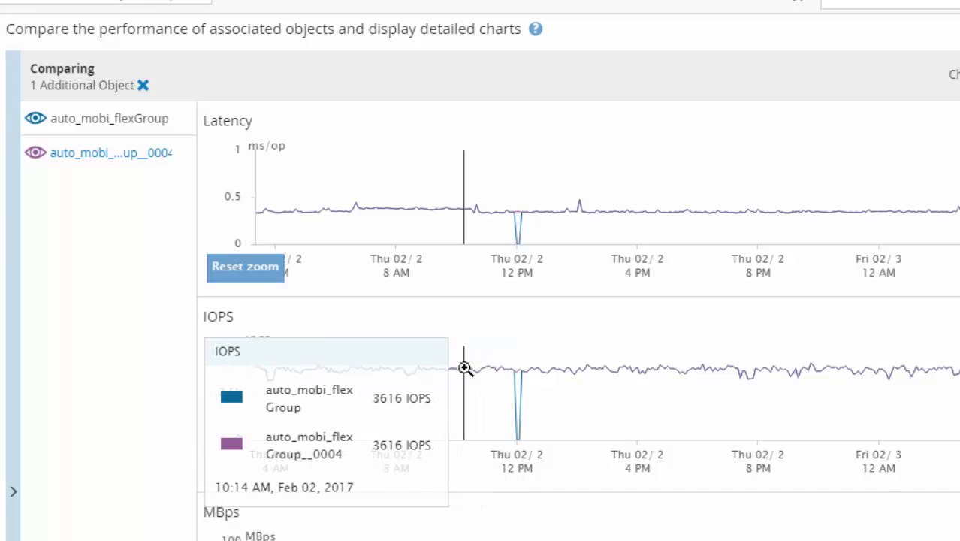
scroll(465, 368, "down", 3)
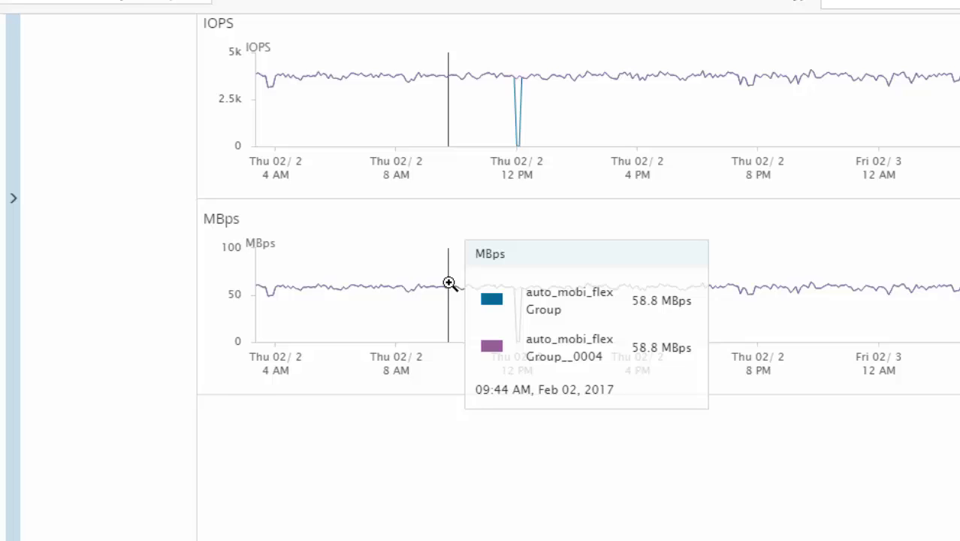
scroll(449, 282, "up", 2)
scroll(450, 282, "up", 2)
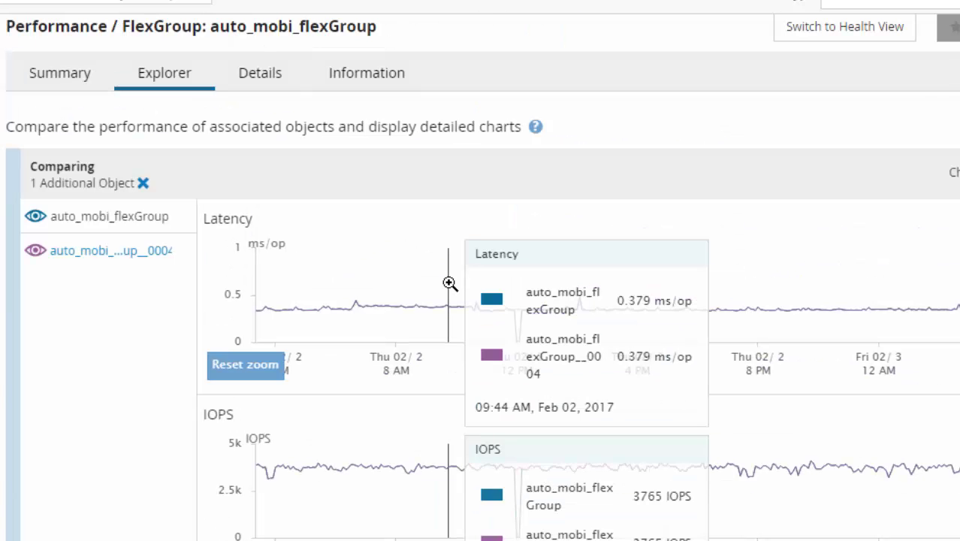